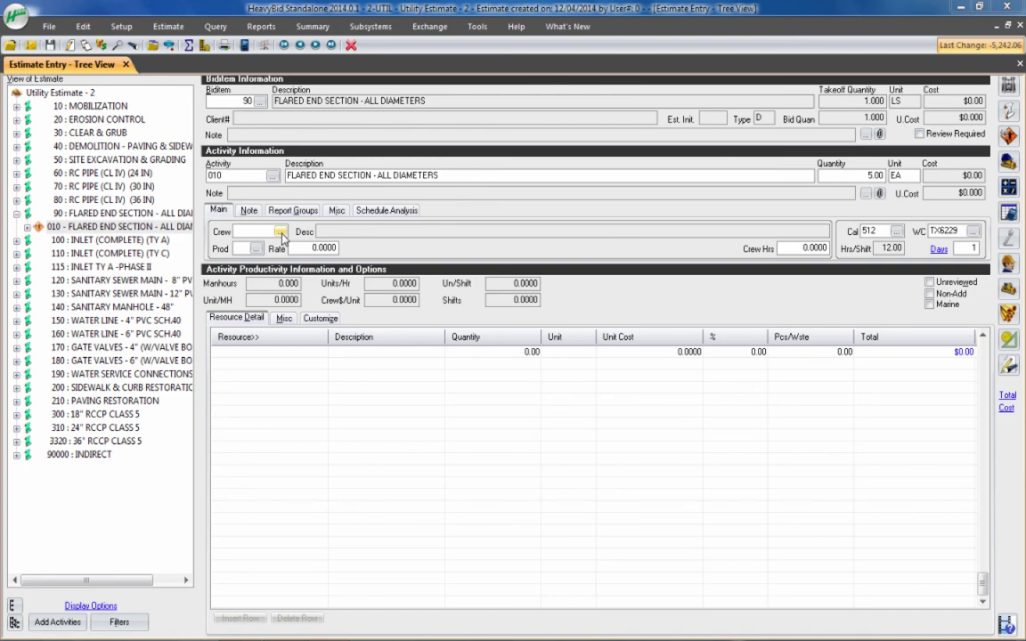
- Assign crew 235UDC (Underground Drainage Crew) to activity 010 of biditem 90
left_click(280, 231)
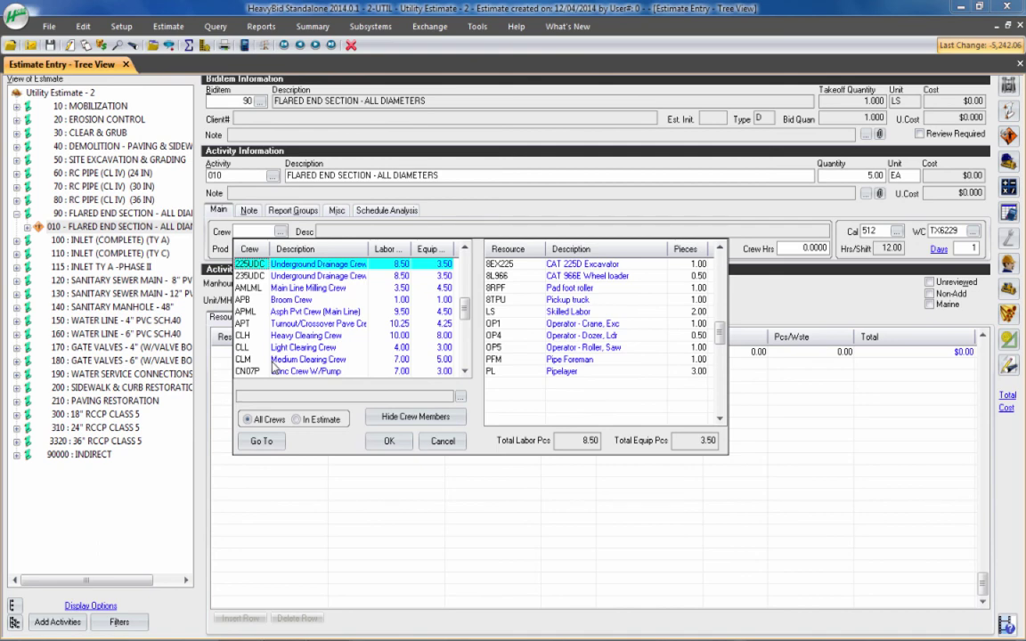
left_click(255, 276)
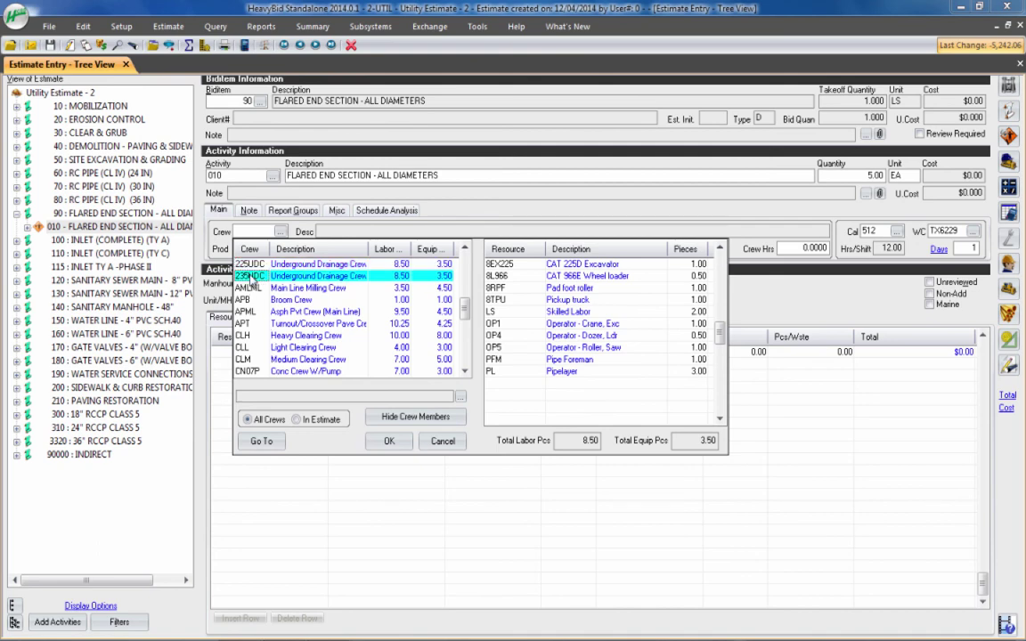
left_click(389, 440)
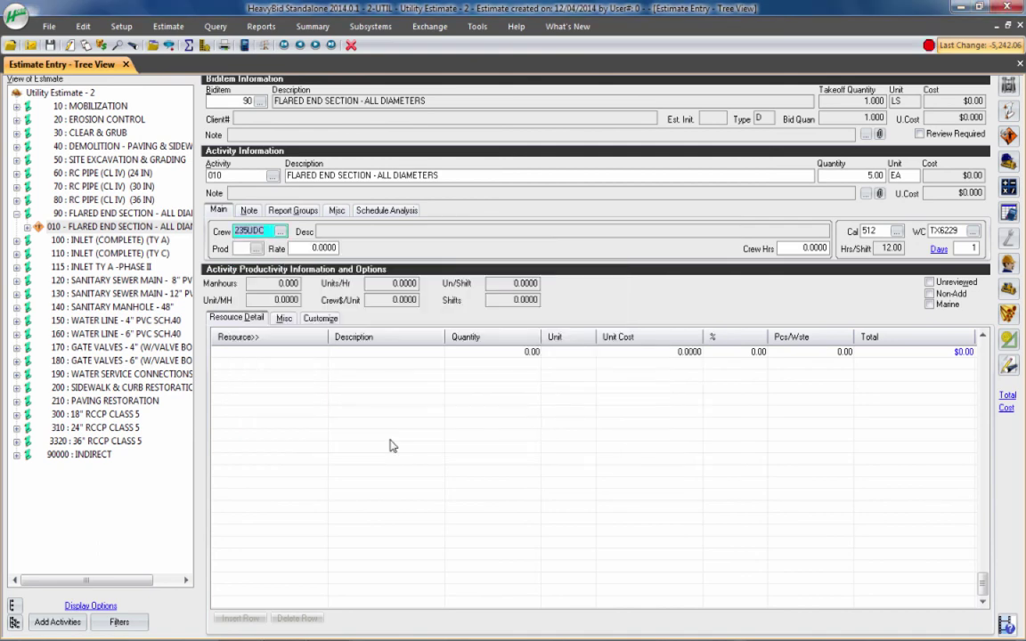
key("Tab")
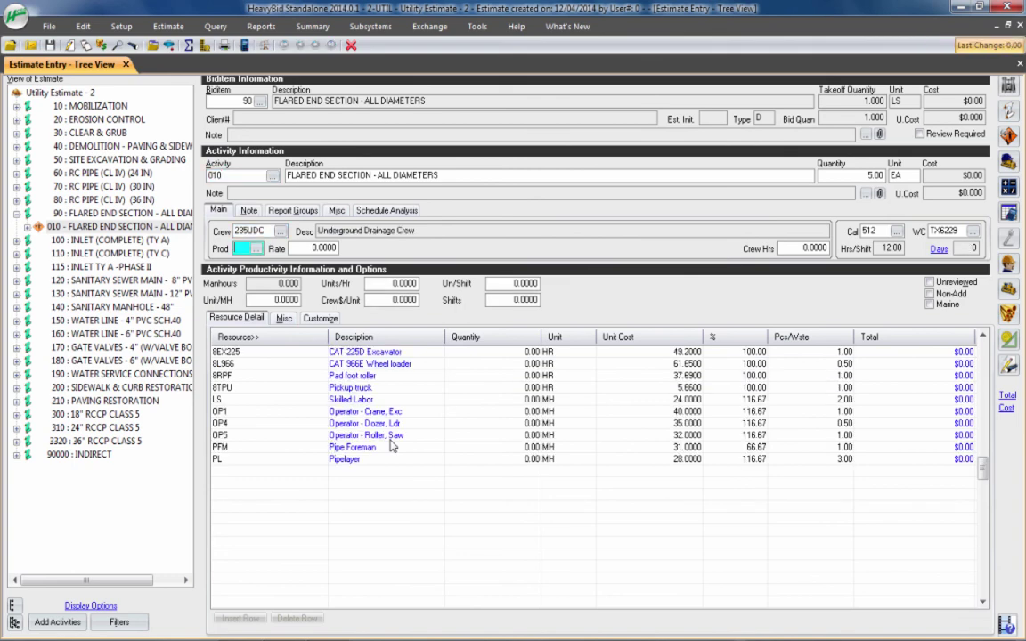
- Review the available productivity types for the activity, from Hr/Unit through Crew Hours
left_click(255, 248)
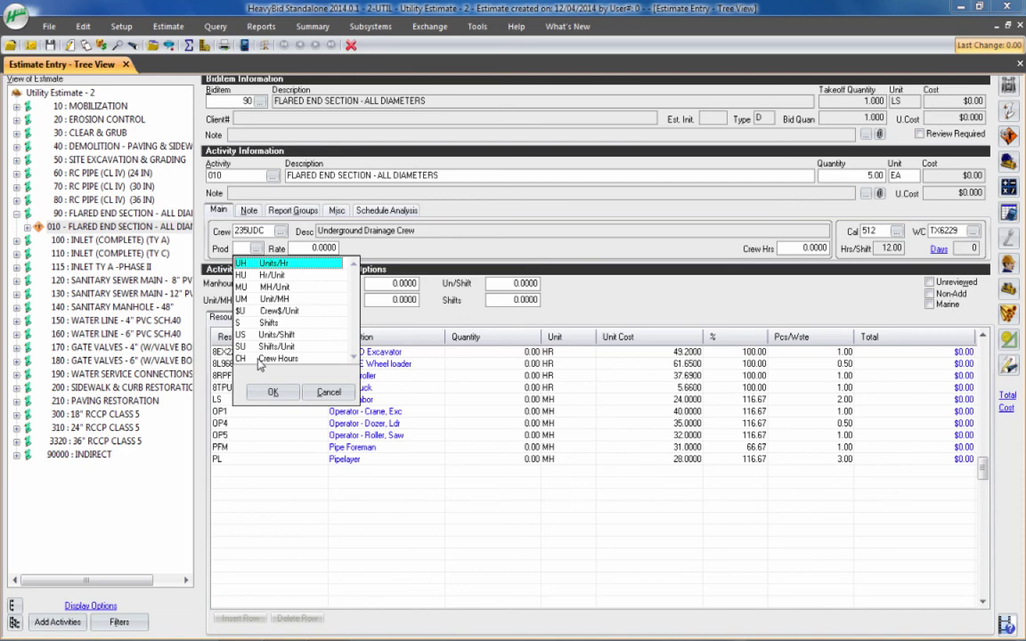
left_click(269, 276)
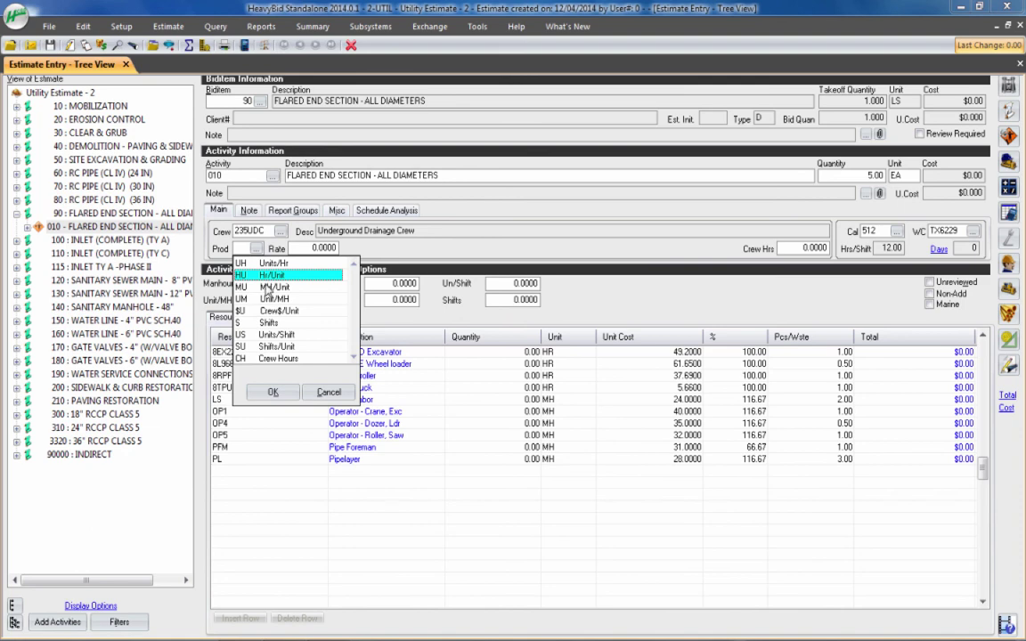
left_click(268, 288)
left_click(267, 301)
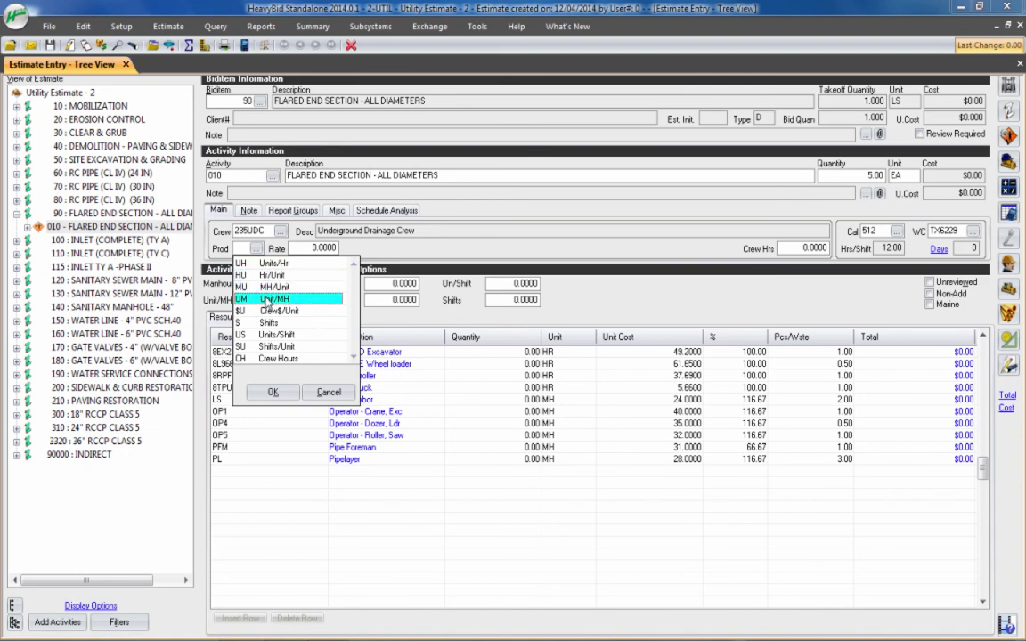
left_click(269, 312)
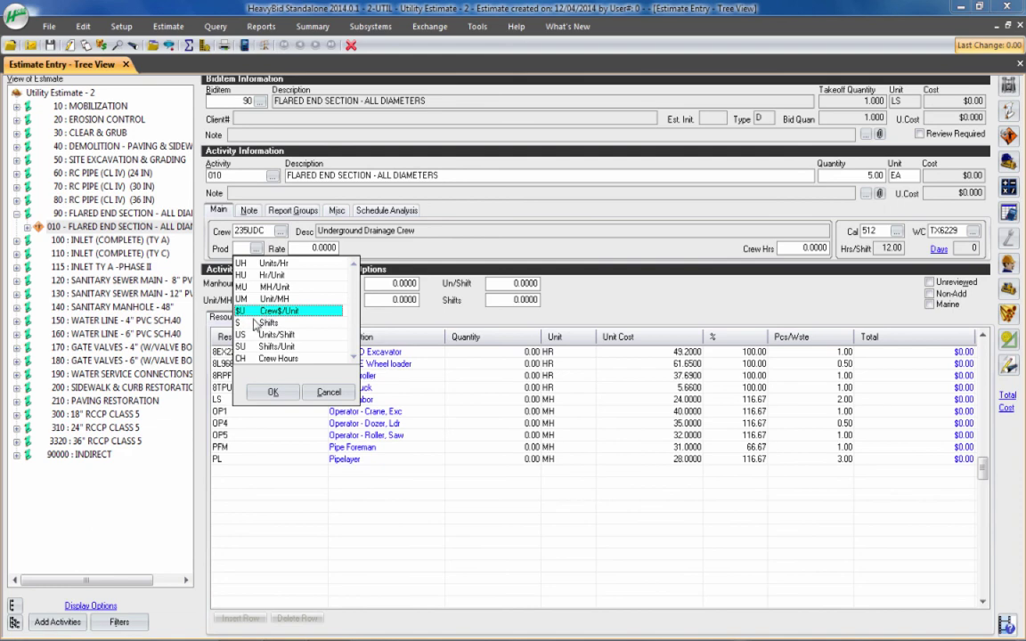
left_click(266, 324)
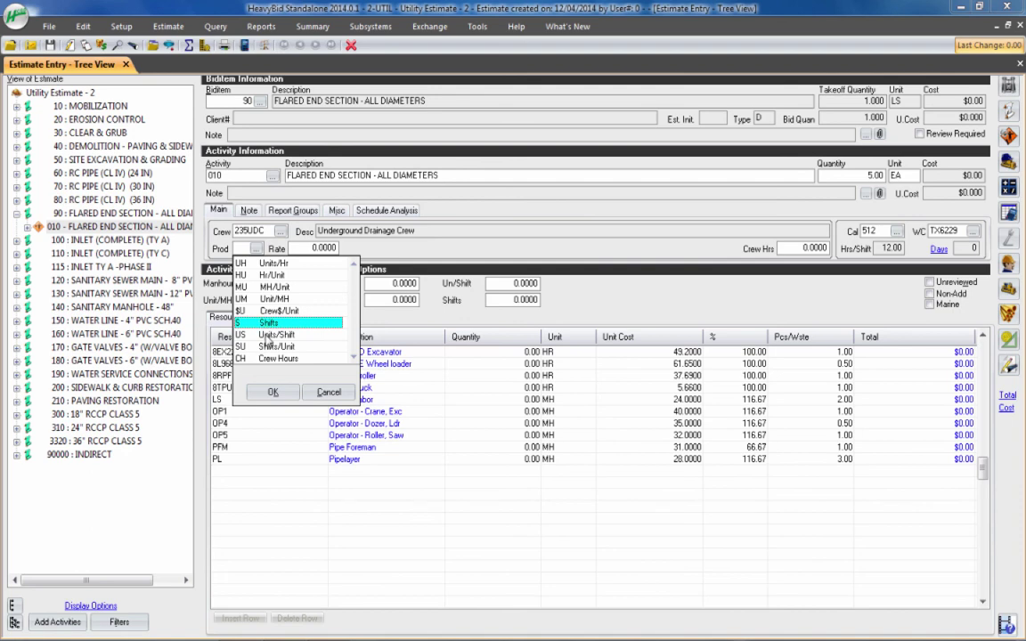
left_click(267, 337)
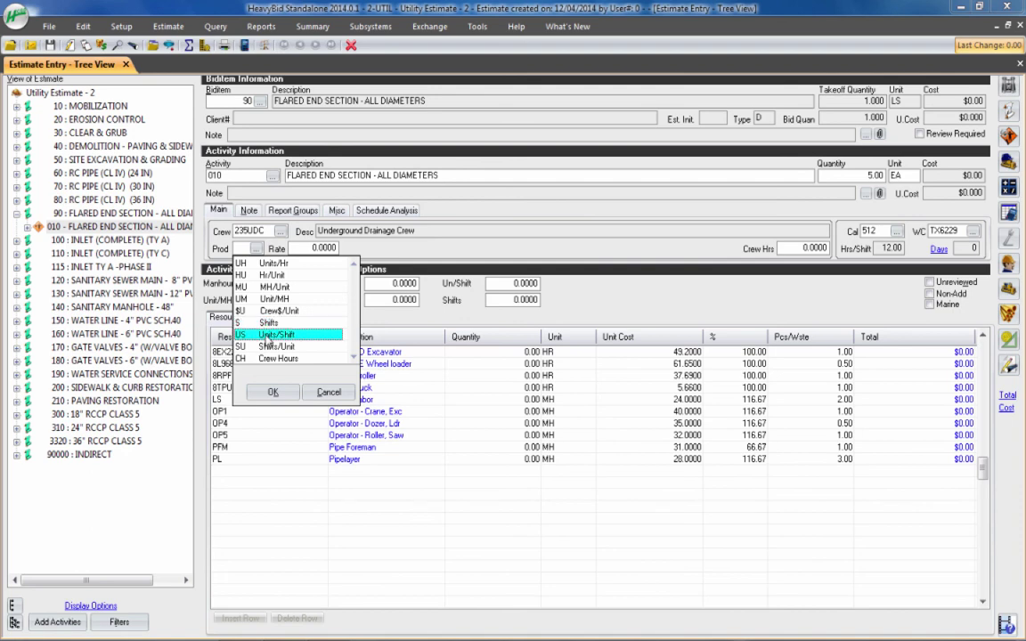
left_click(270, 347)
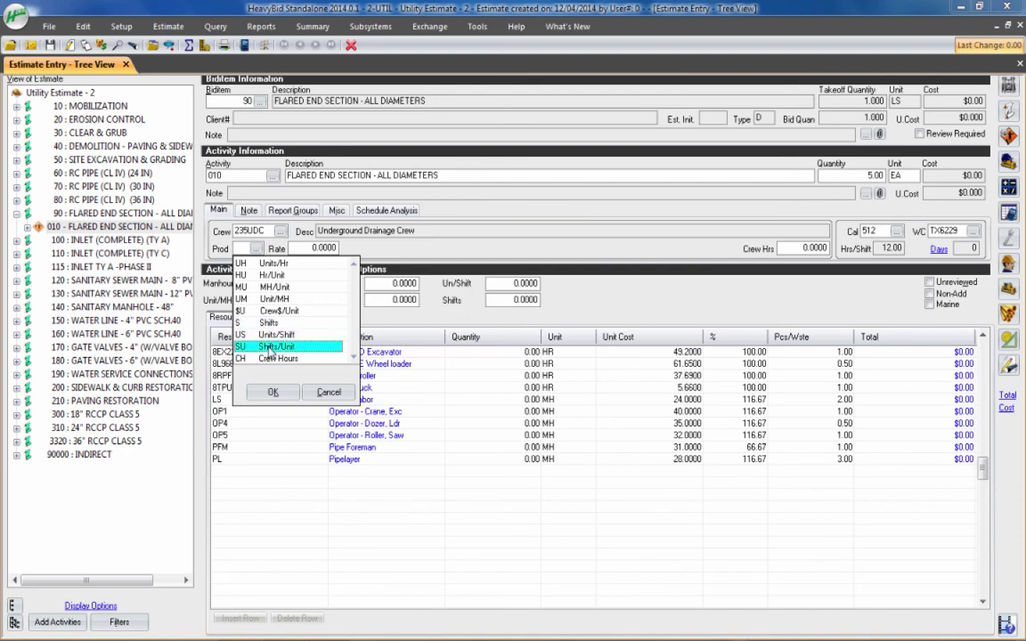
left_click(272, 360)
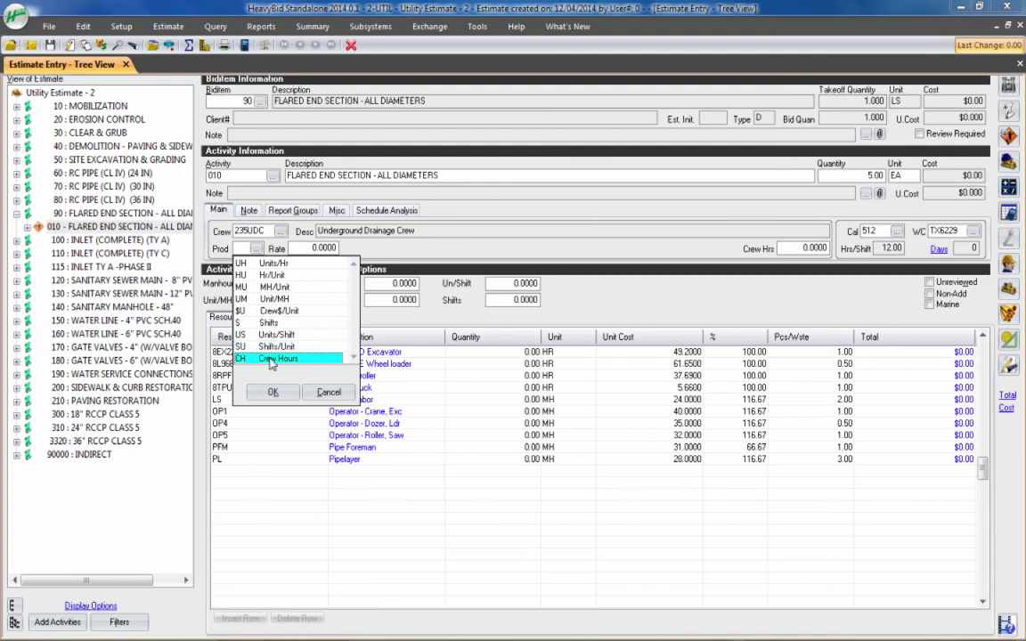
- Set the activity's productivity type to UH (Units/Hr) with a rate of 0.5
left_click(247, 263)
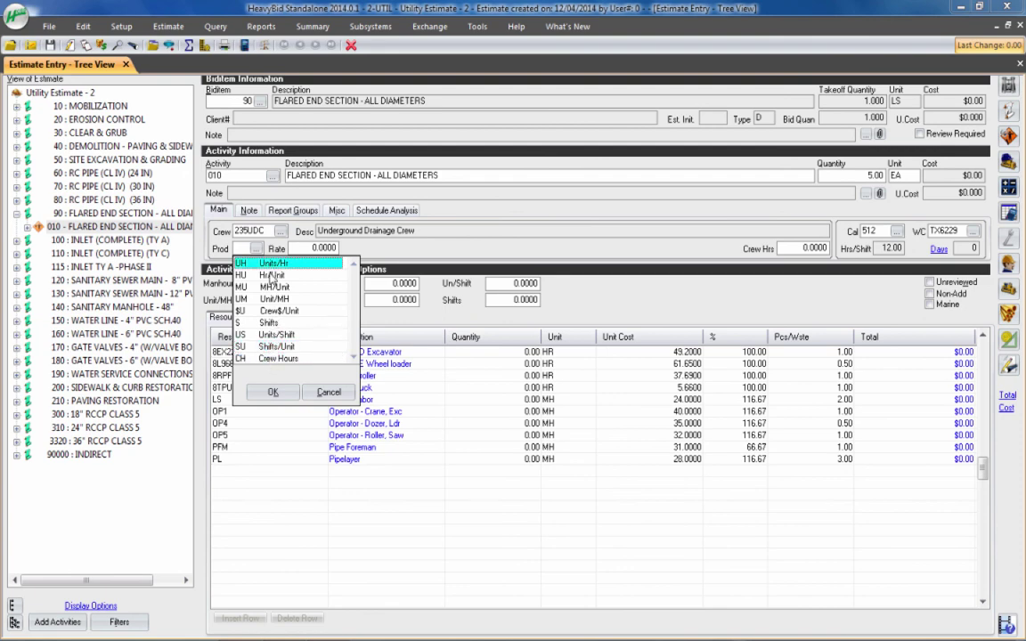
left_click(273, 393)
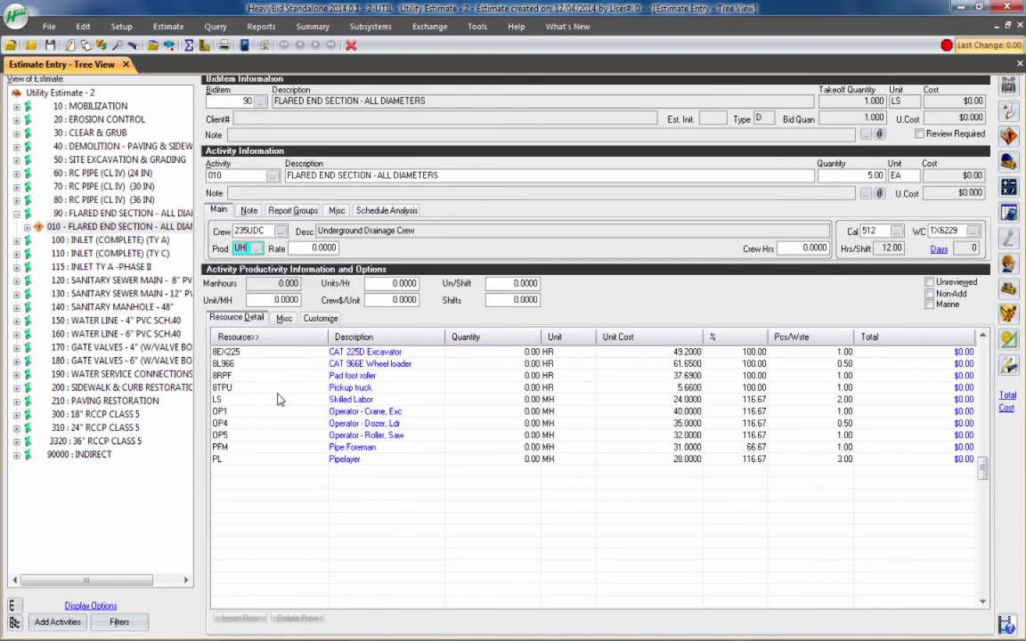
key("Tab")
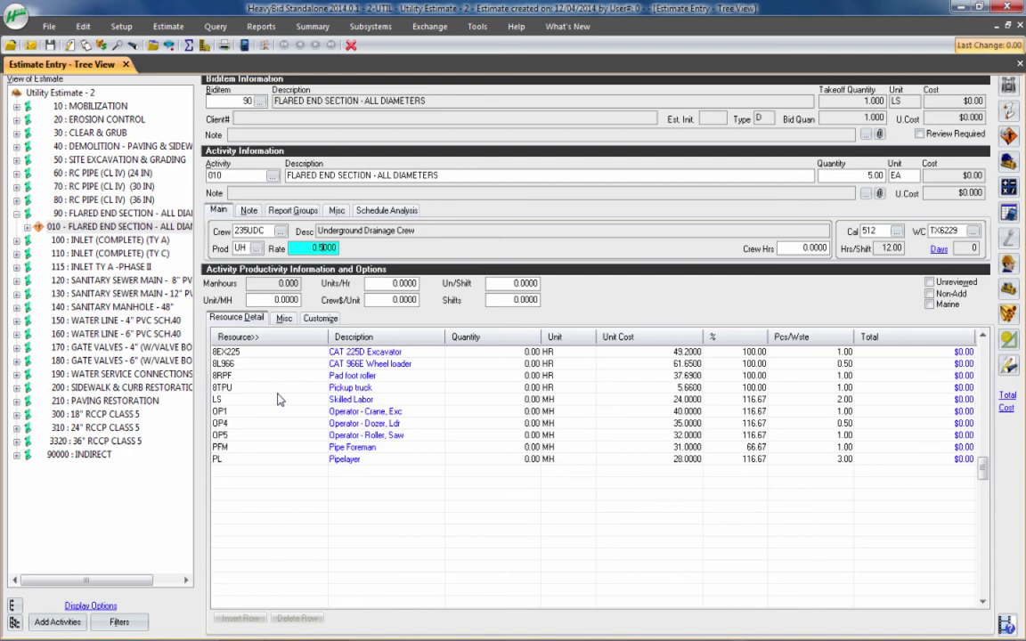
key("Tab")
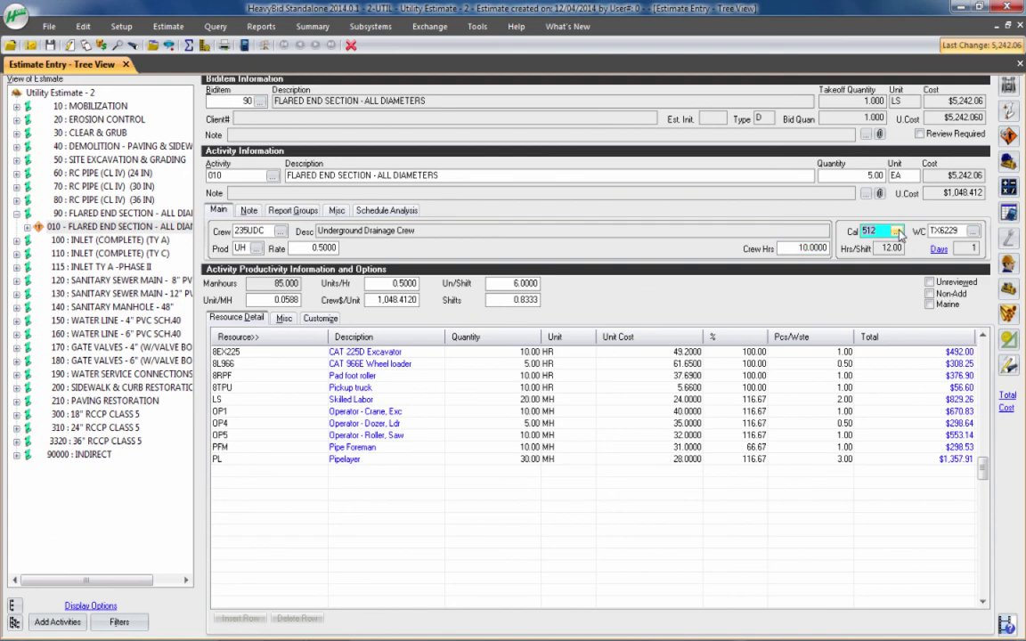
- Select calendar 512 (5 x 12 Hr Week) and workers' comp code TX6229 (Drainage) for the activity
left_click(896, 231)
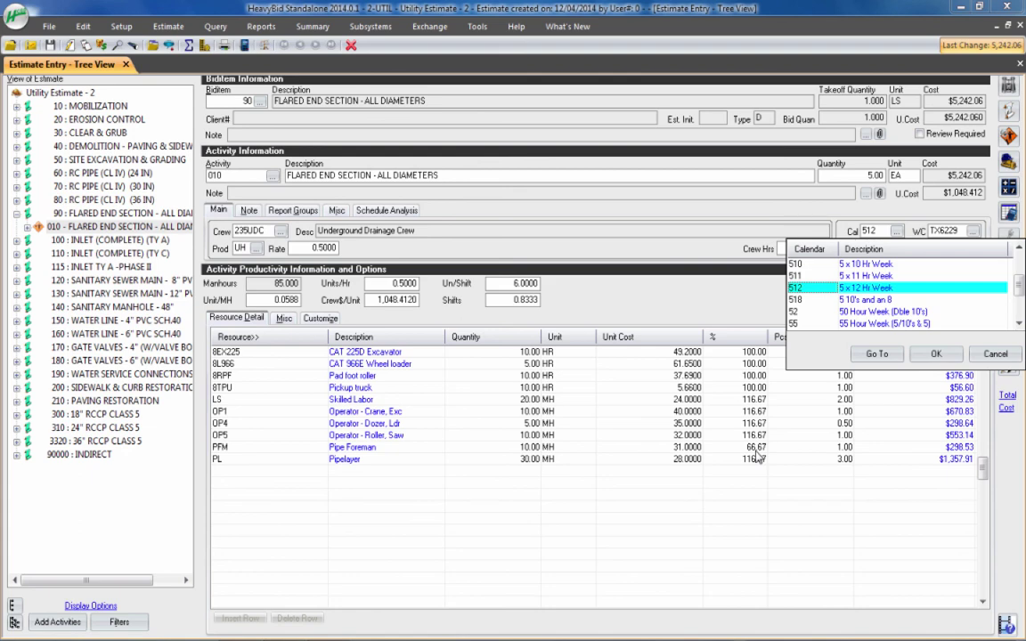
left_click(926, 354)
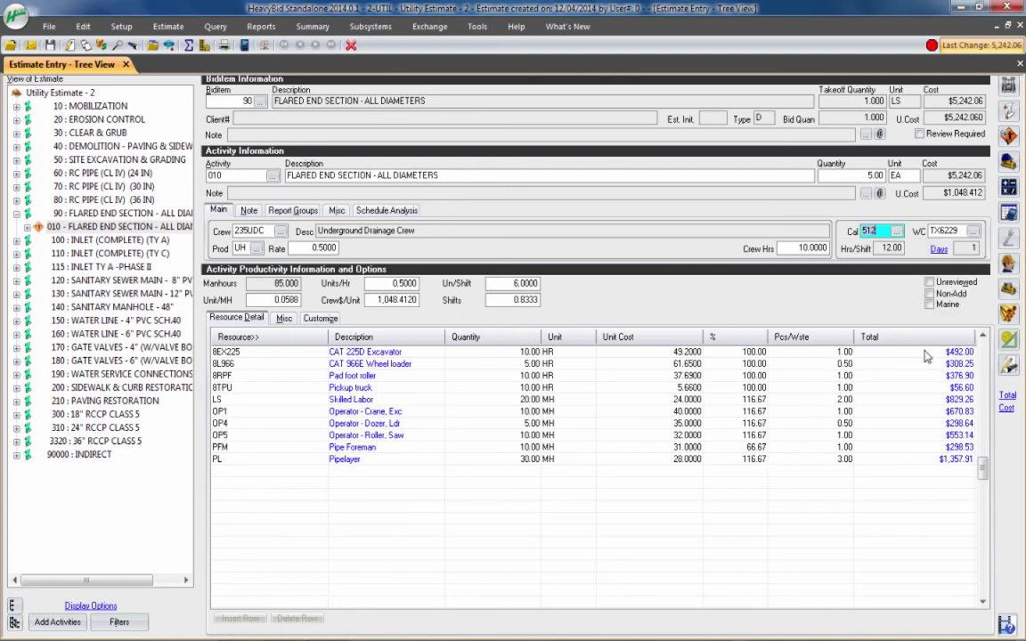
left_click(974, 232)
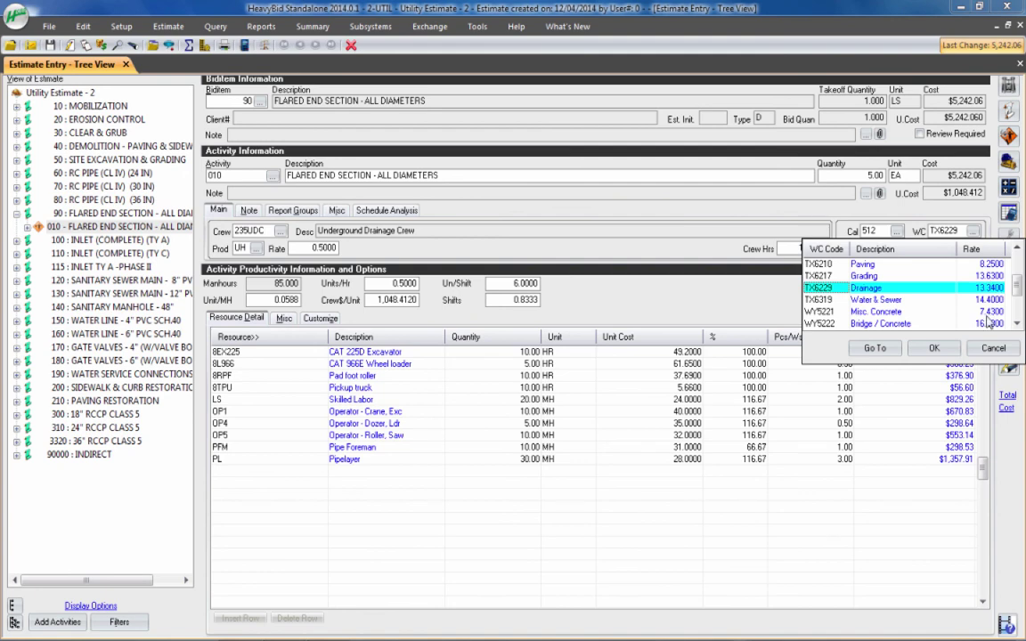
left_click(933, 347)
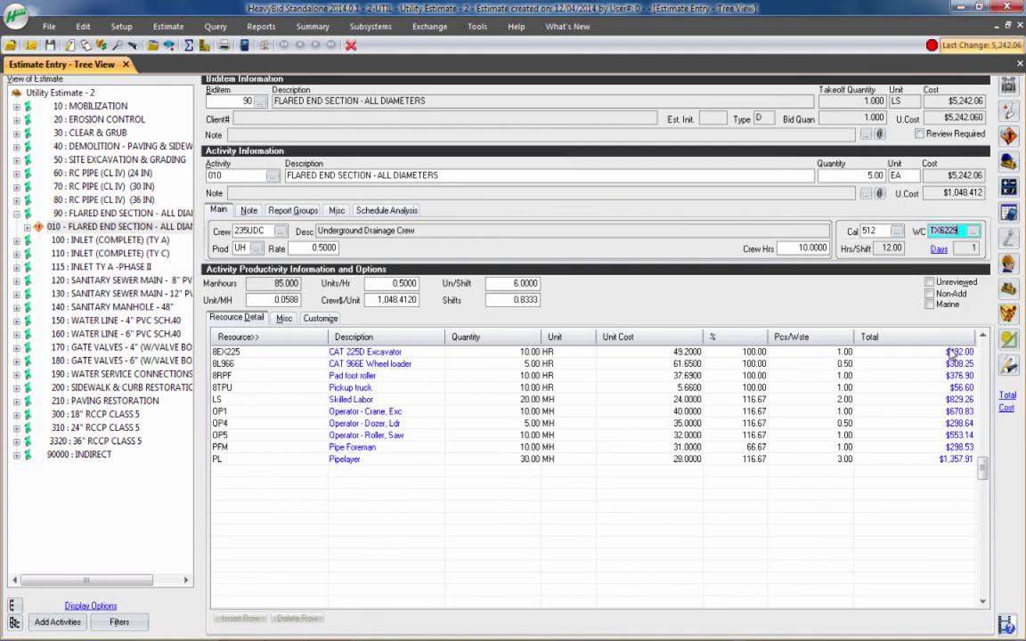
key("Tab")
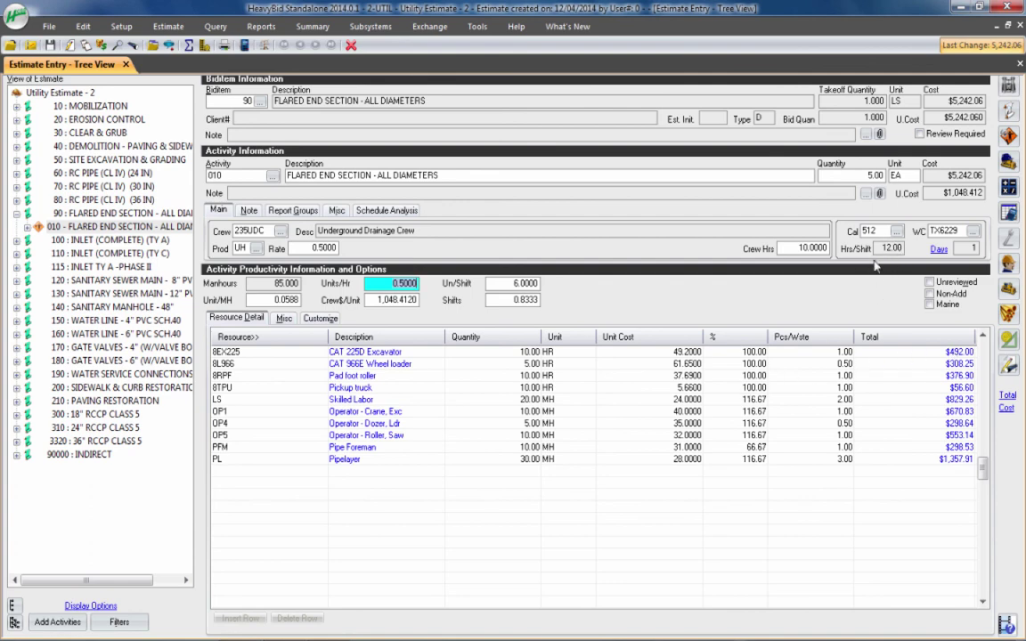
key("Tab")
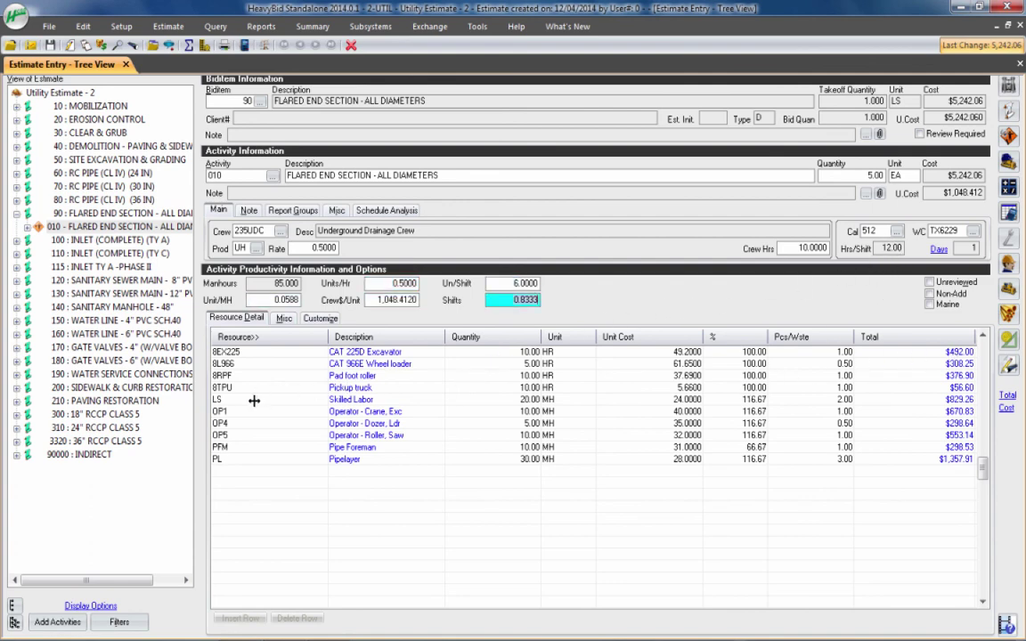
- Examine the cost calculation and burden breakdown for resource OP4, Operator - Dozer, Ldr
left_click(230, 423)
right_click(230, 427)
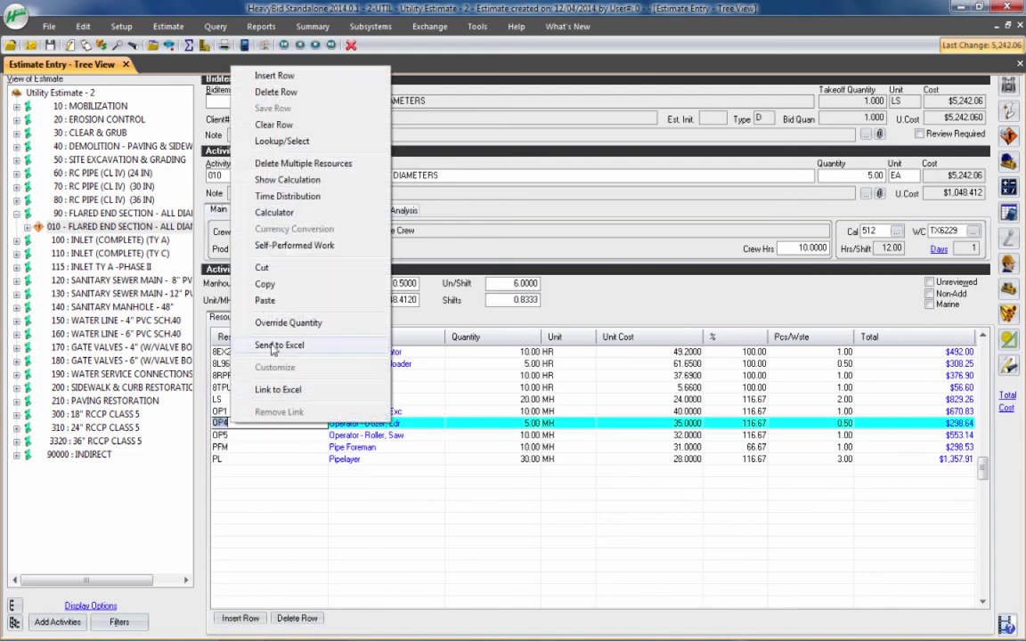
left_click(281, 181)
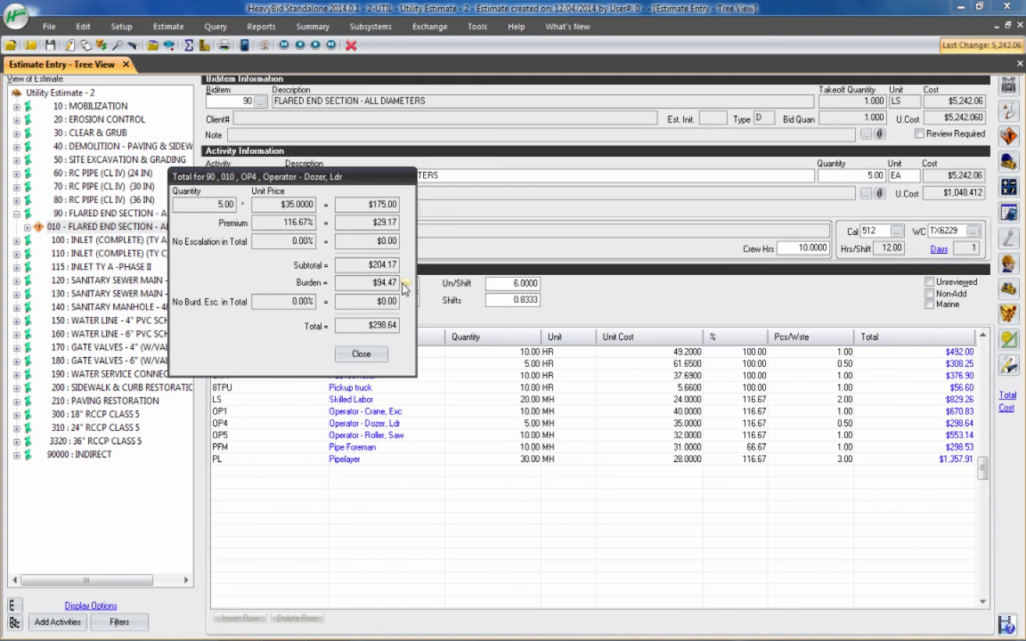
left_click(406, 282)
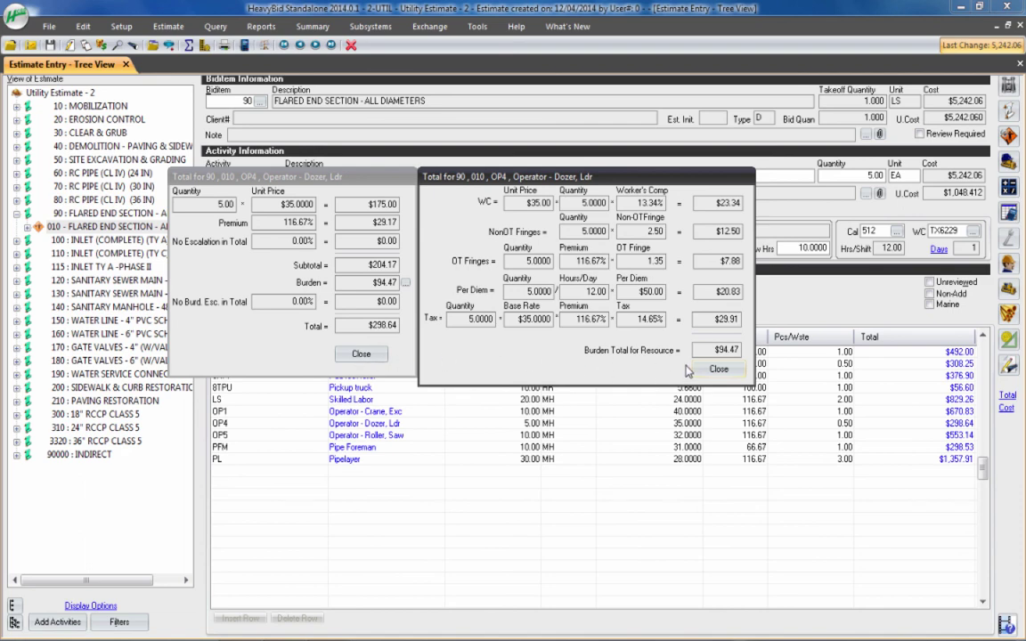
left_click(716, 368)
left_click(361, 354)
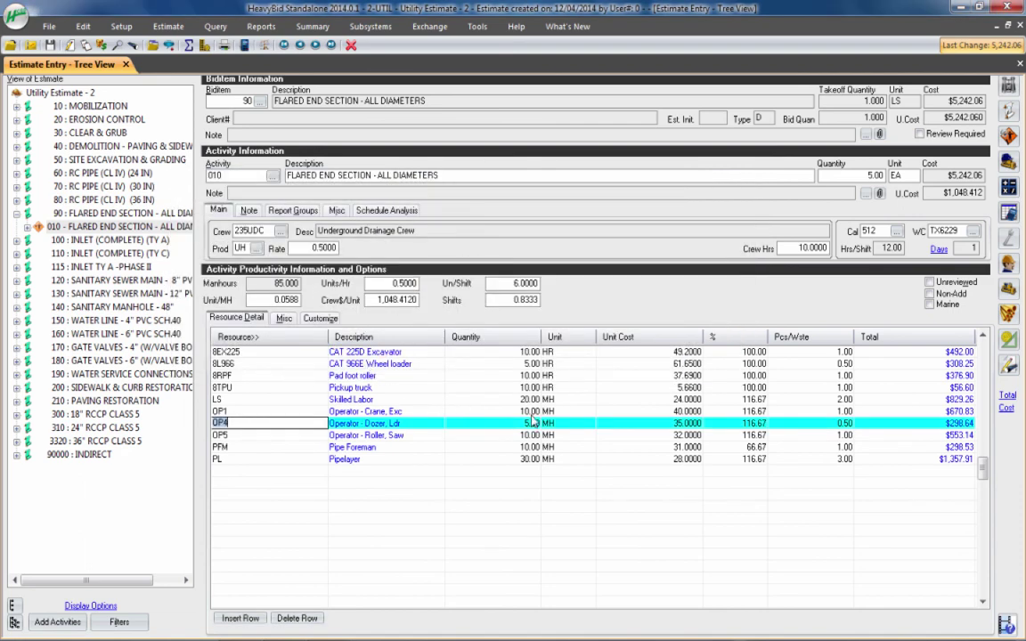
left_click(842, 399)
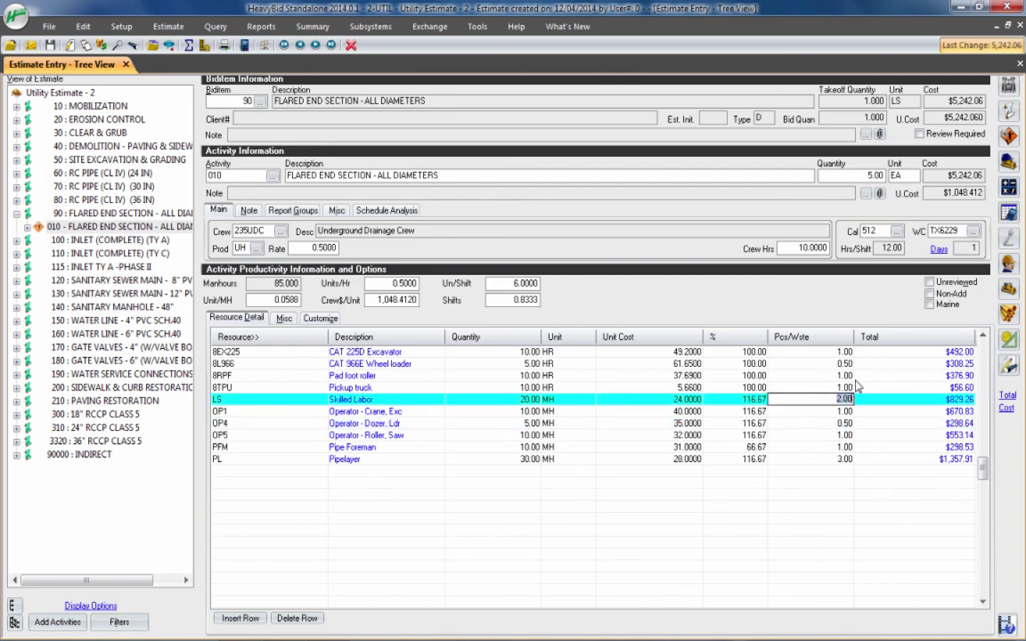
left_click(847, 387)
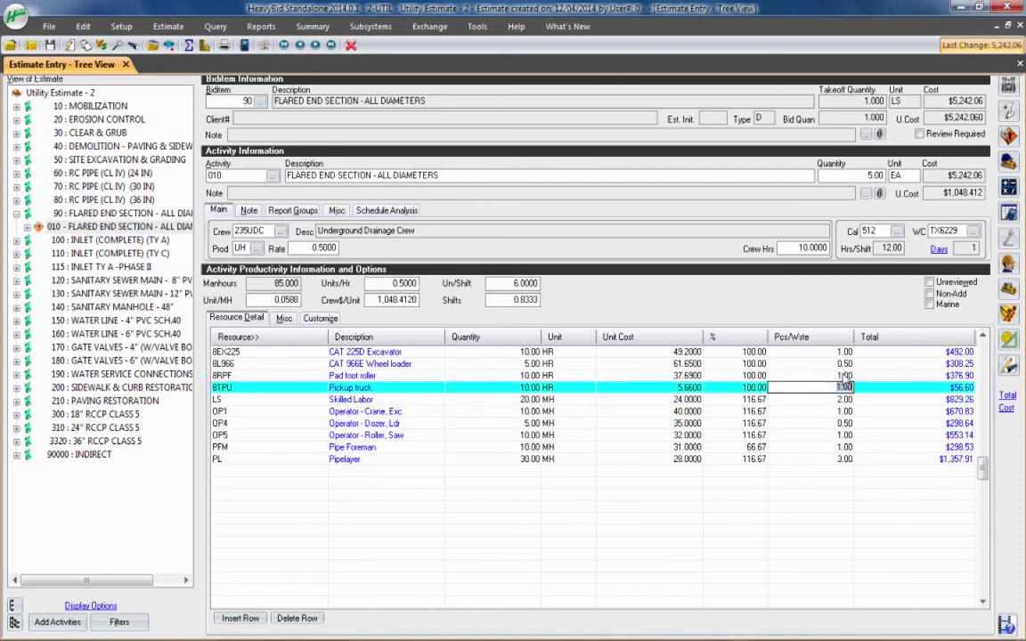
left_click(844, 375)
left_click(842, 363)
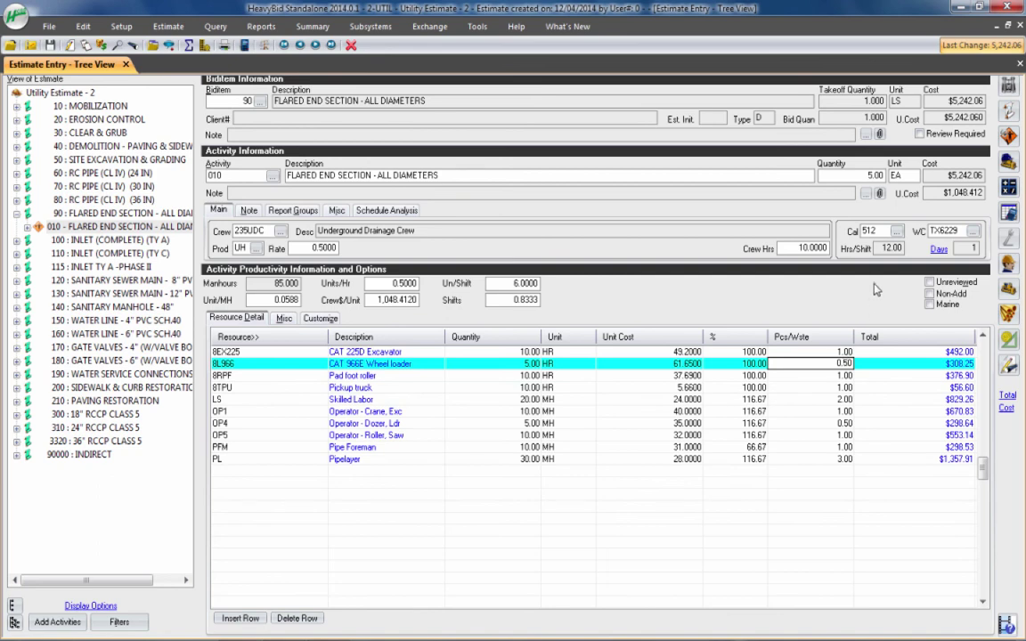
- Modify the activity's crew to use 1 piece of the CAT 966E wheel loader and adjust operator OP4 to match
left_click(1008, 164)
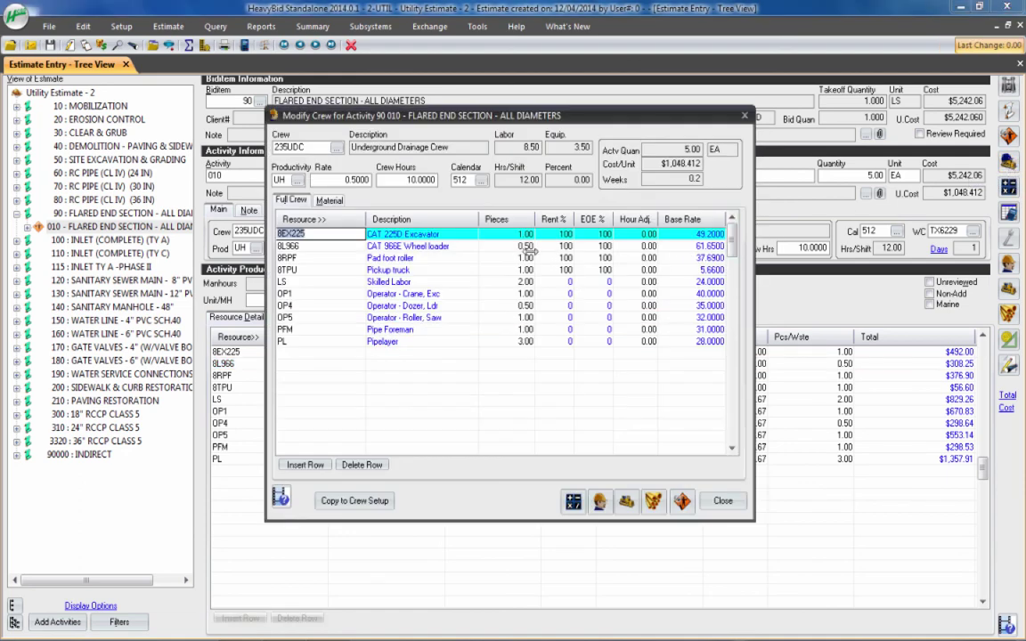
left_click(527, 246)
type("1.")
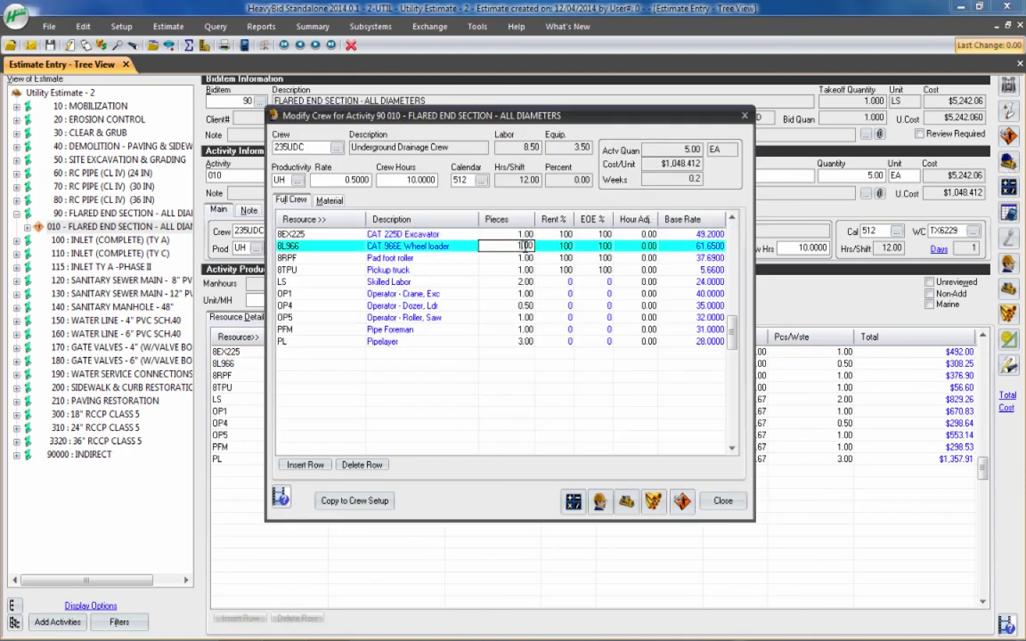
key("Return")
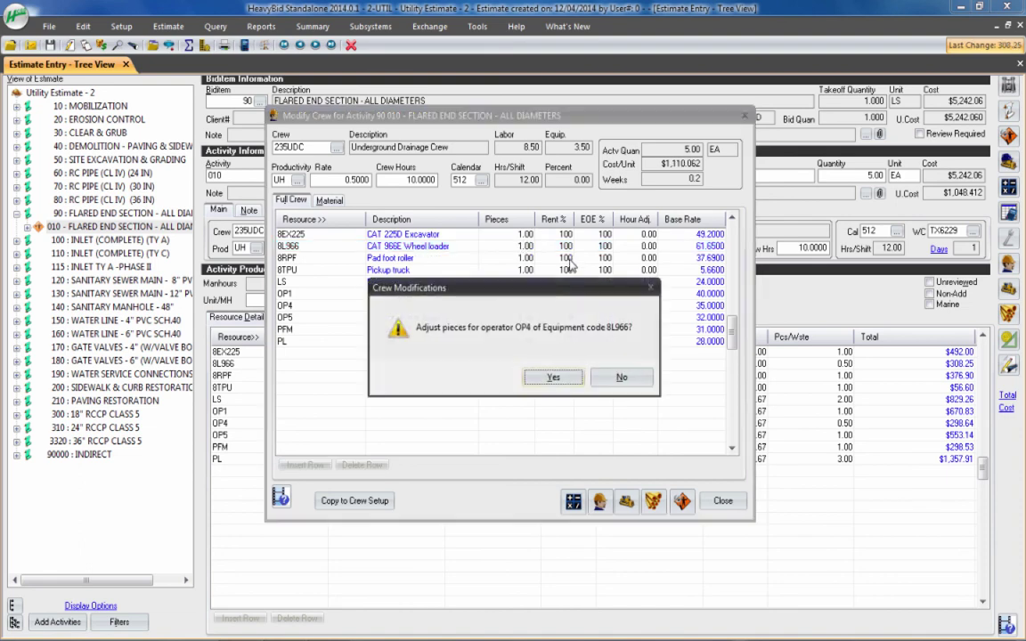
left_click(553, 377)
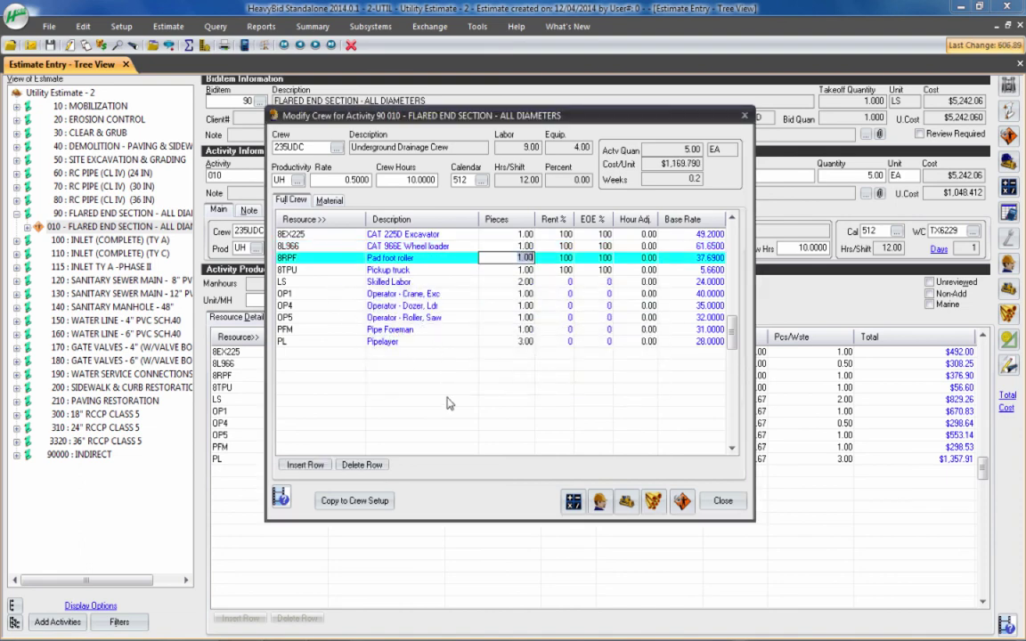
- Delete the pad foot roller from the crew along with its operator OP5, and finish the crew modification
left_click(367, 470)
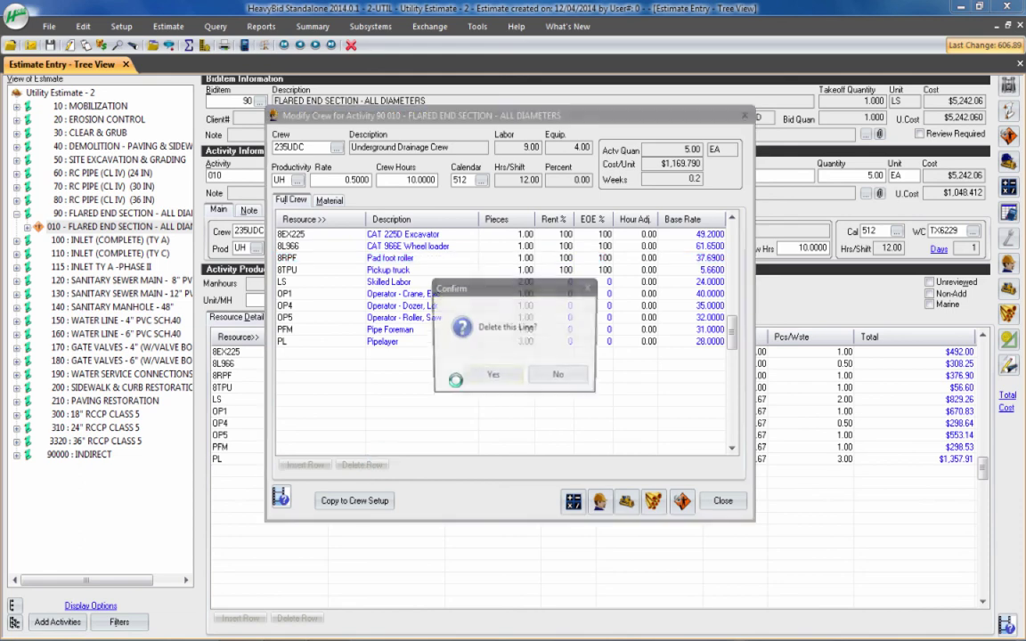
left_click(432, 375)
left_click(525, 378)
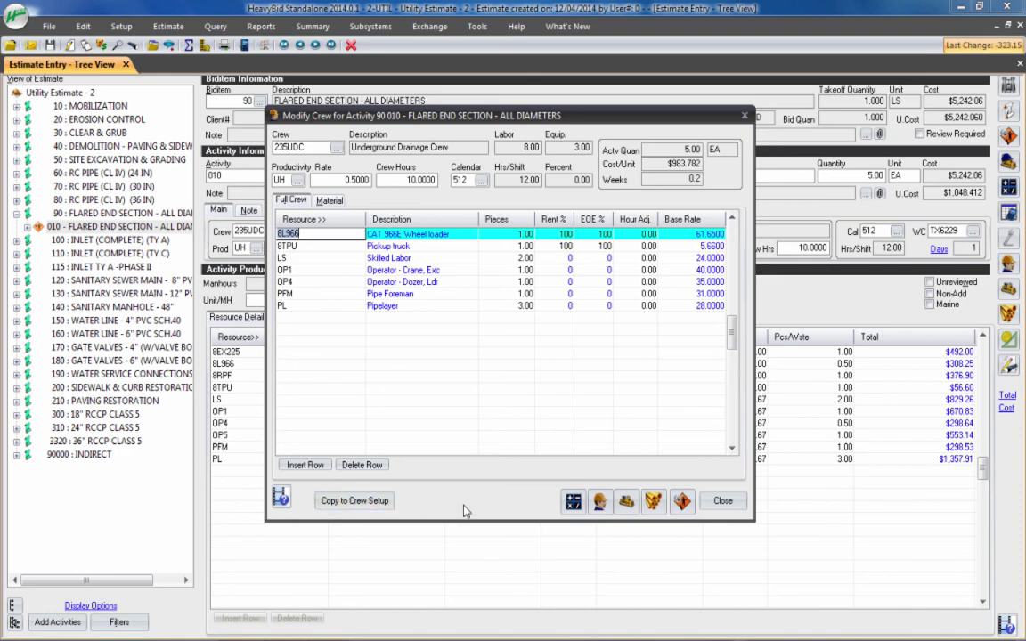
left_click(720, 507)
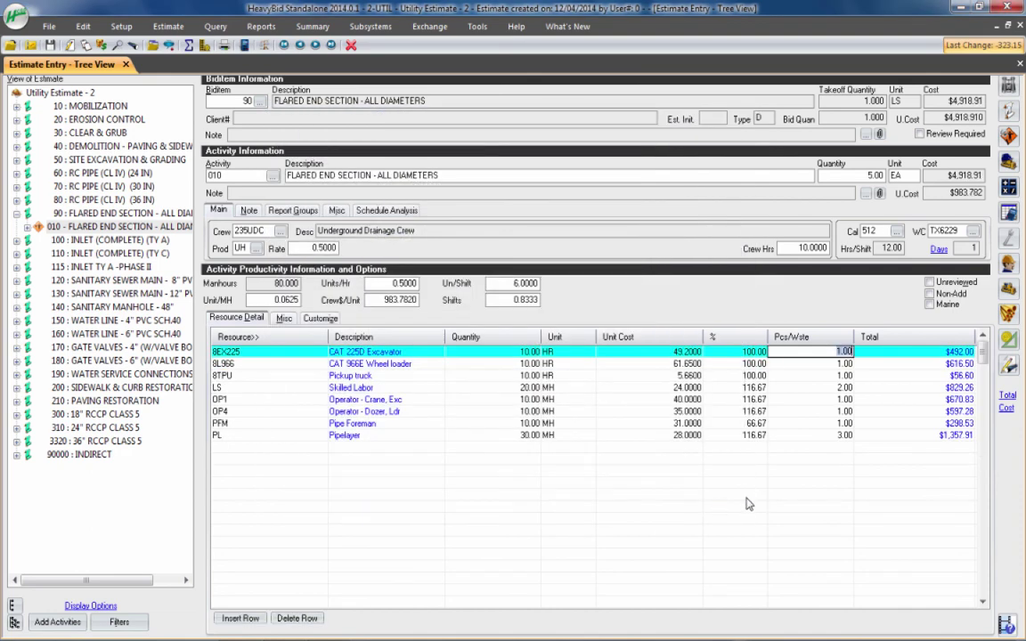